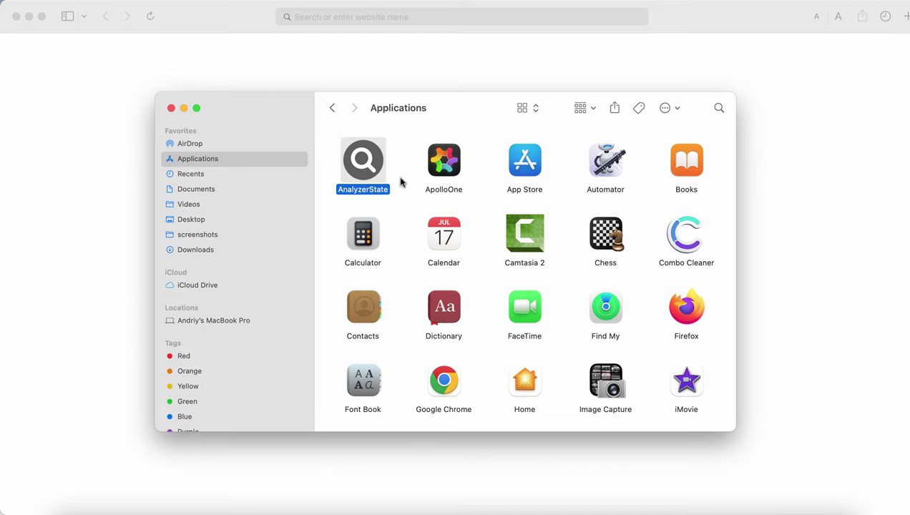
Select the AnalyzerState app in Applications and nudge the Finder window slightly lower
click(392, 172)
click(373, 171)
click(367, 185)
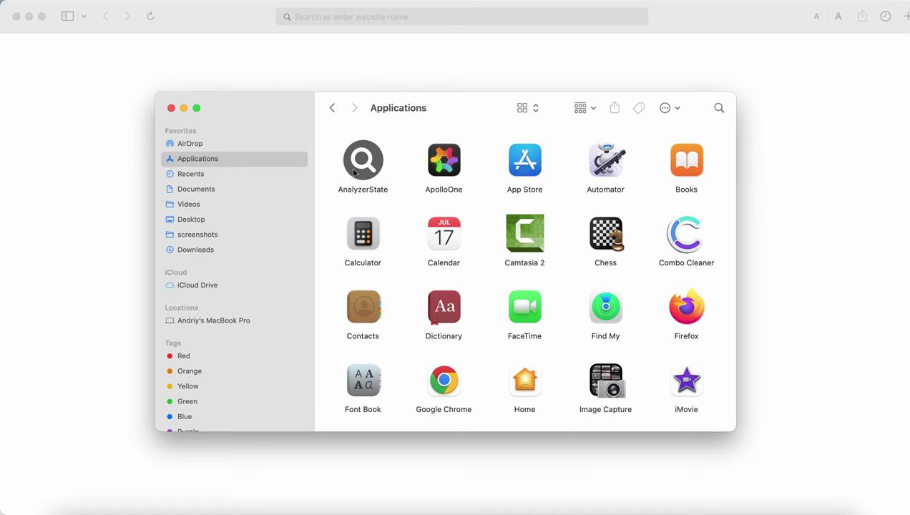
click(366, 168)
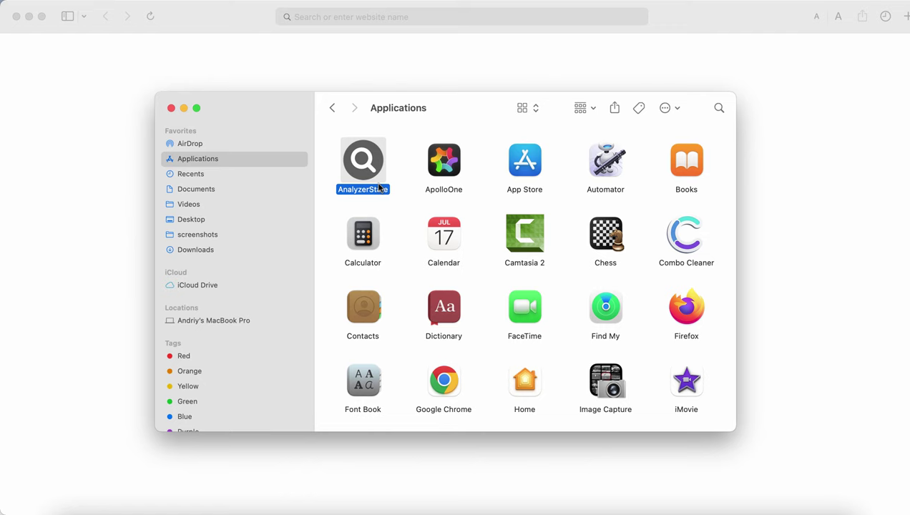
drag(462, 118, 464, 123)
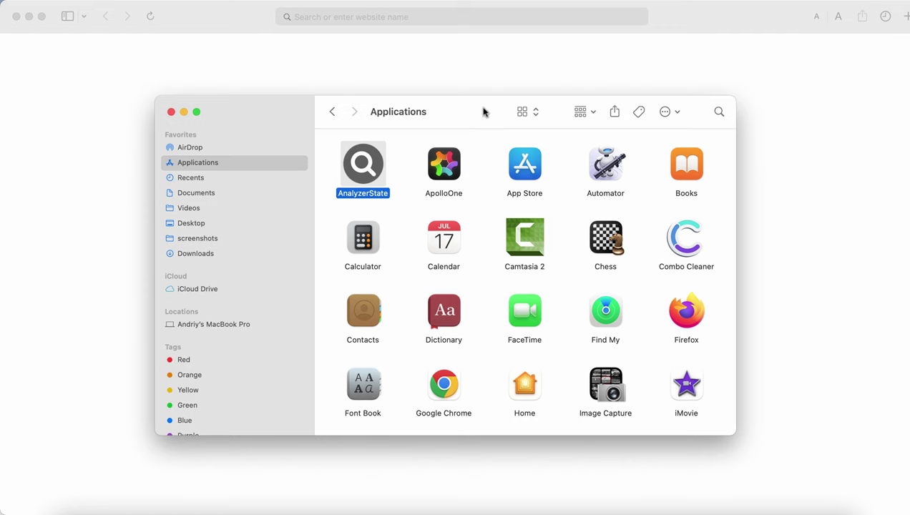
drag(475, 118, 475, 124)
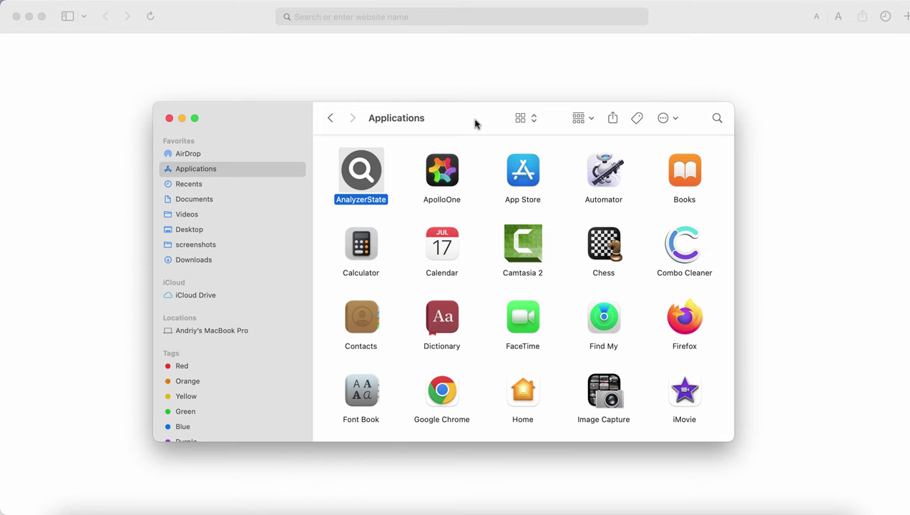
drag(479, 115, 477, 120)
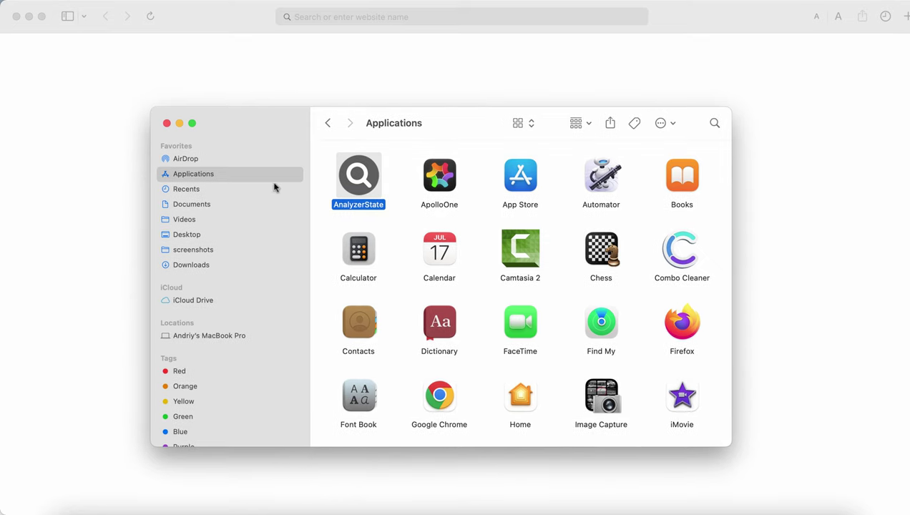
Refresh the Applications view and move AnalyzerState to the Trash from its context menu
click(227, 179)
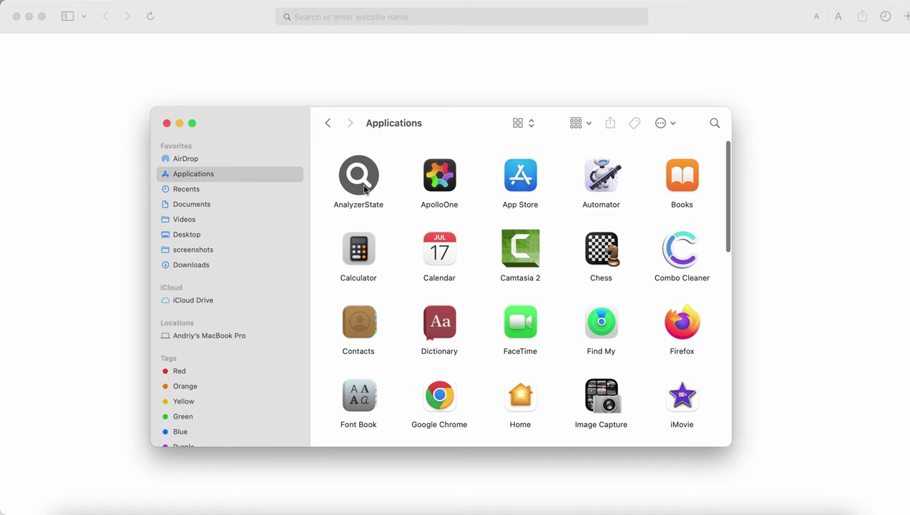
click(397, 180)
click(380, 184)
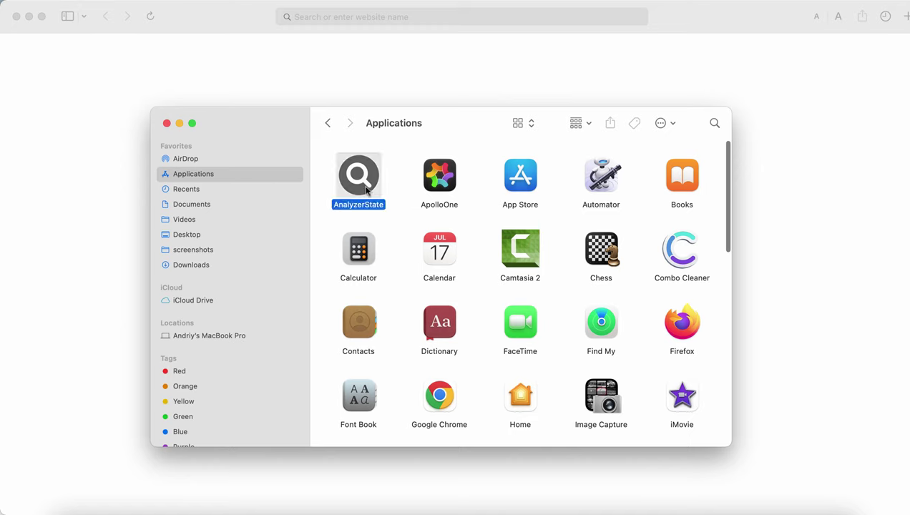
click(402, 177)
click(371, 187)
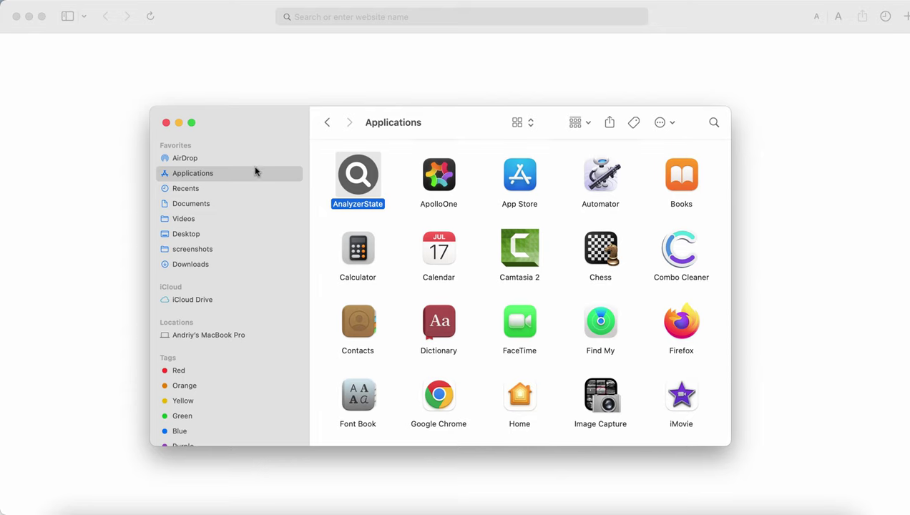
right_click(365, 192)
click(411, 231)
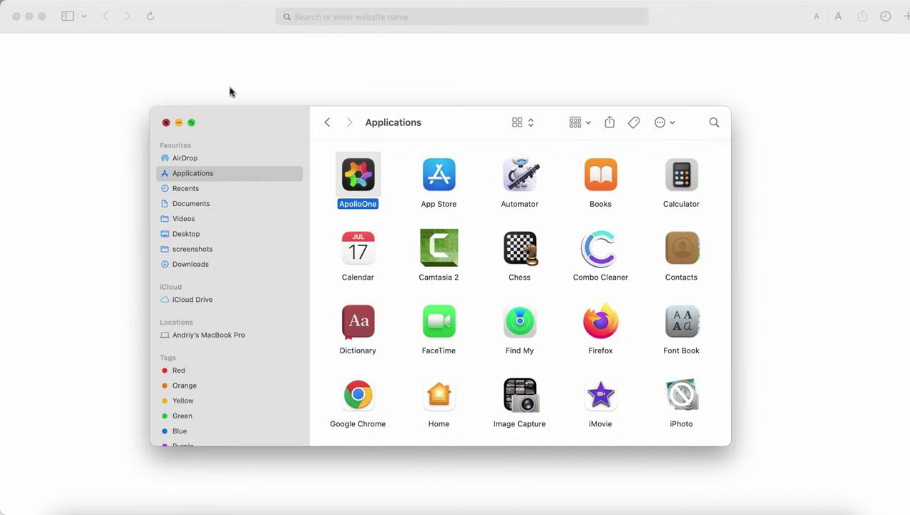
Load the suggested combocleaner.com site in Safari and launch Combo Cleaner from the Dock
click(369, 15)
text(c)
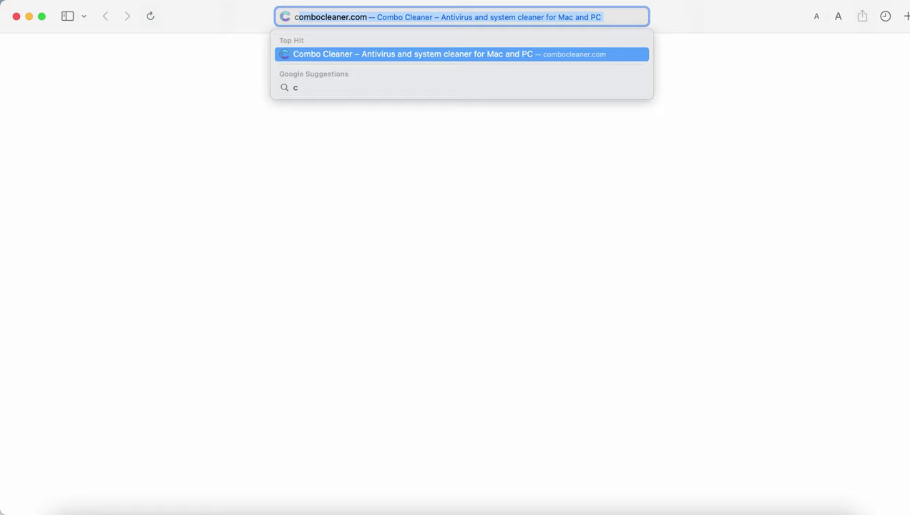
key(Return)
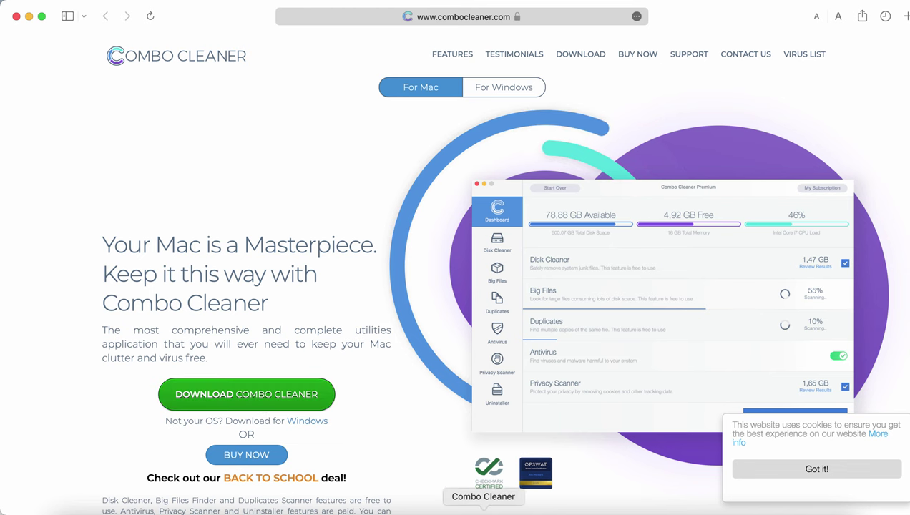
click(483, 509)
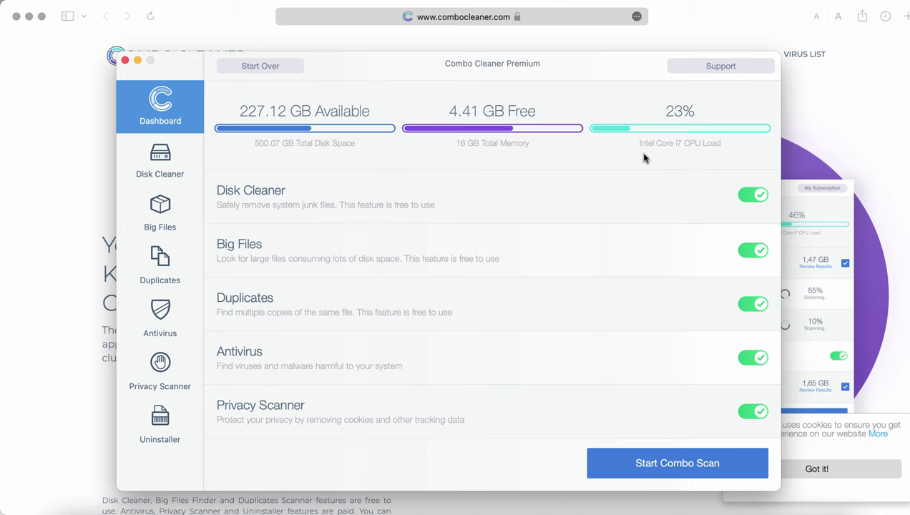
Start the Combo Scan, then check Disk Cleaner, Big Files and Duplicates progress
click(671, 463)
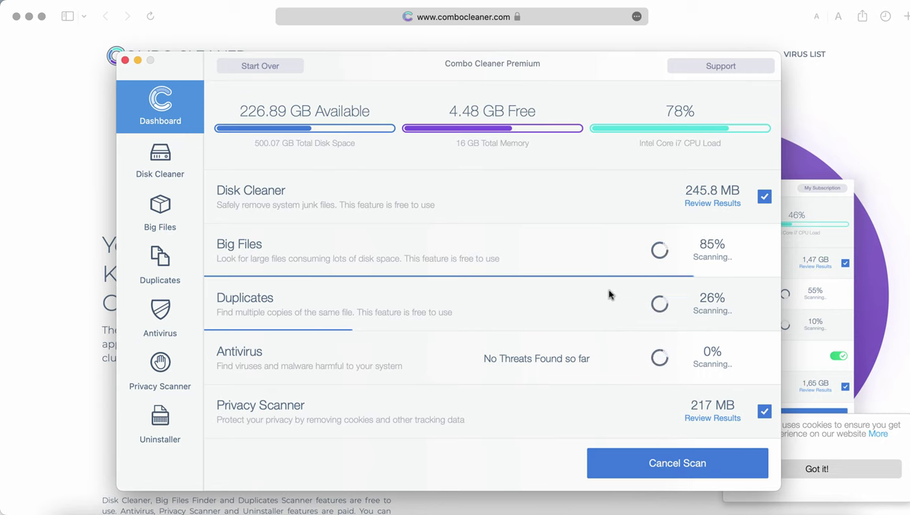
drag(503, 55, 503, 60)
click(163, 173)
click(169, 232)
click(168, 275)
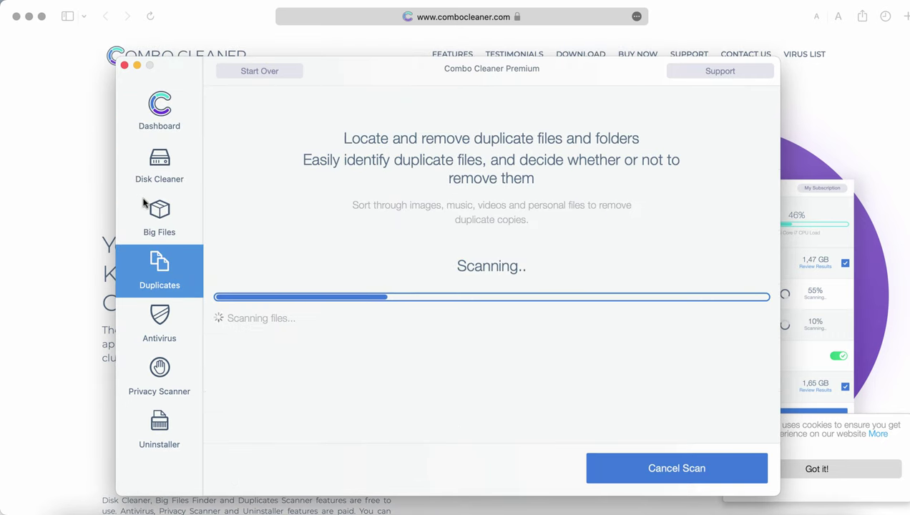
Review Disk Cleaner, Duplicates and Big Files results, then view the Dashboard showing 11 threats
click(171, 169)
click(166, 259)
click(167, 222)
click(166, 184)
click(160, 120)
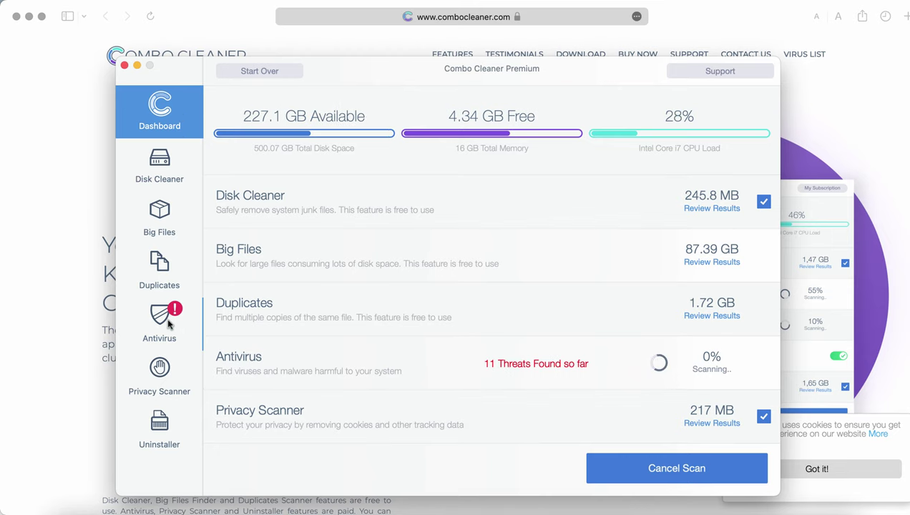
Open the Antivirus results and scroll through the 11 detected infected files
click(182, 317)
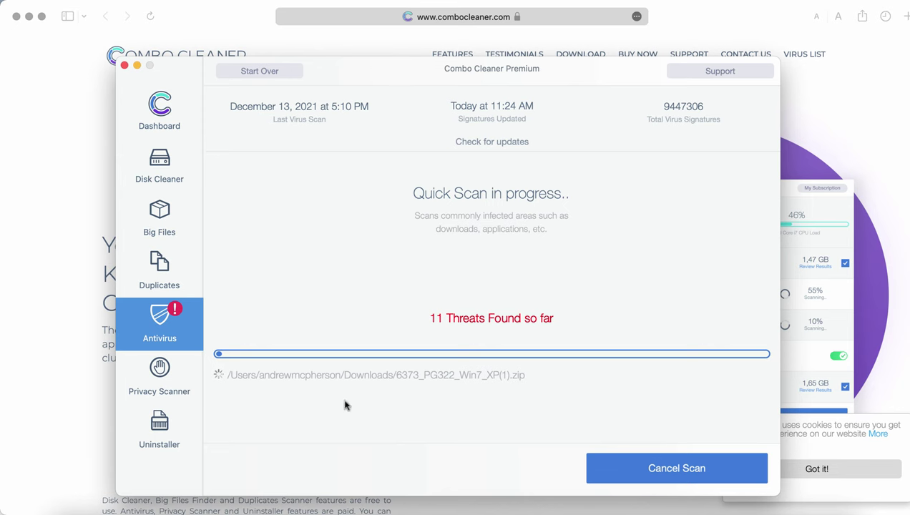
click(643, 458)
scroll(503, 365, down, 5)
scroll(504, 364, up, 3)
scroll(503, 365, up, 3)
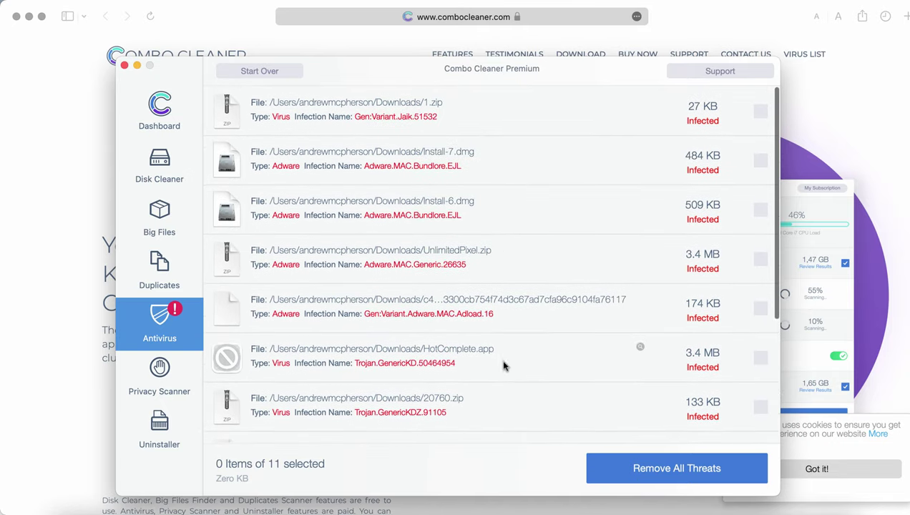
scroll(529, 257, down, 4)
scroll(536, 363, up, 5)
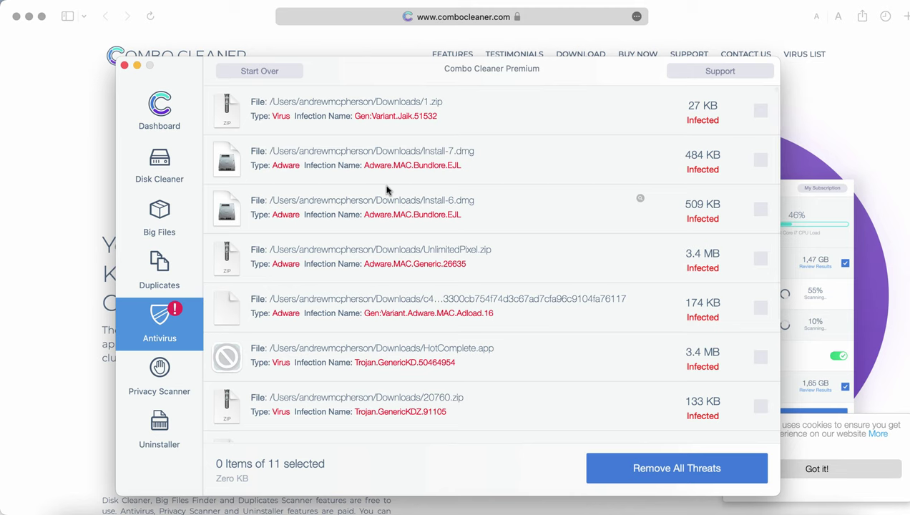